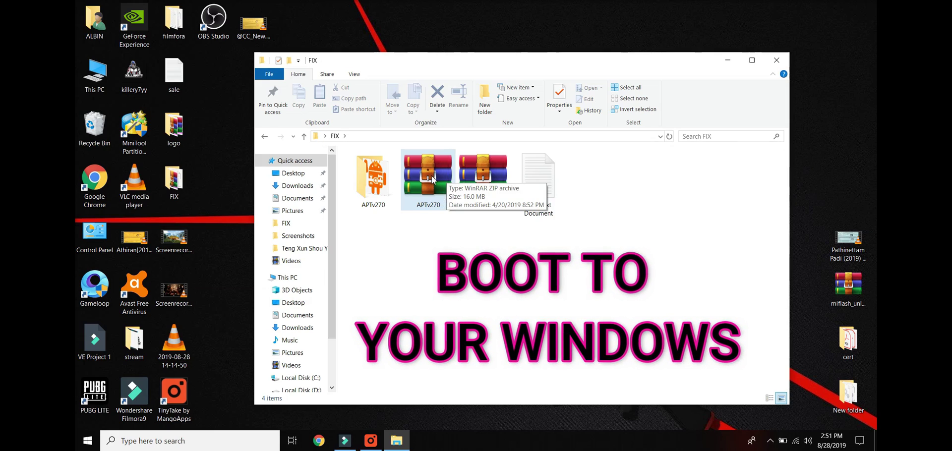
- Extract the LyFE archive here, inside the FIX folder
click(441, 198)
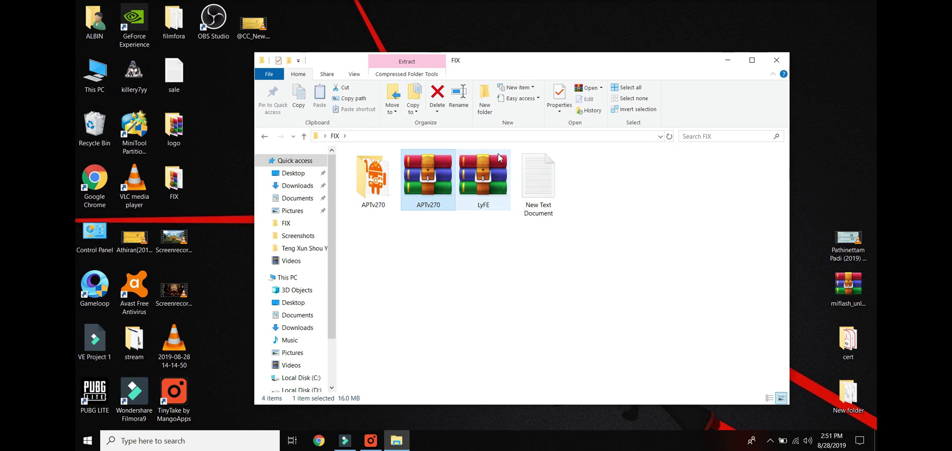
click(492, 176)
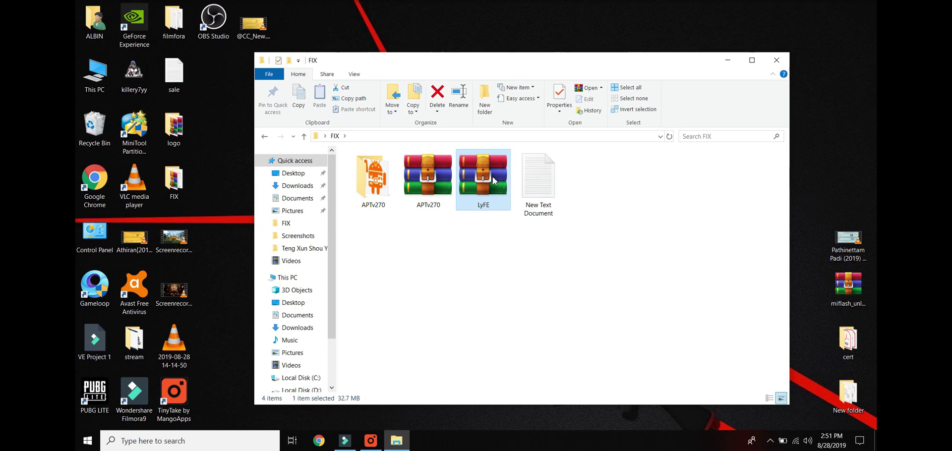
right_click(493, 176)
click(539, 239)
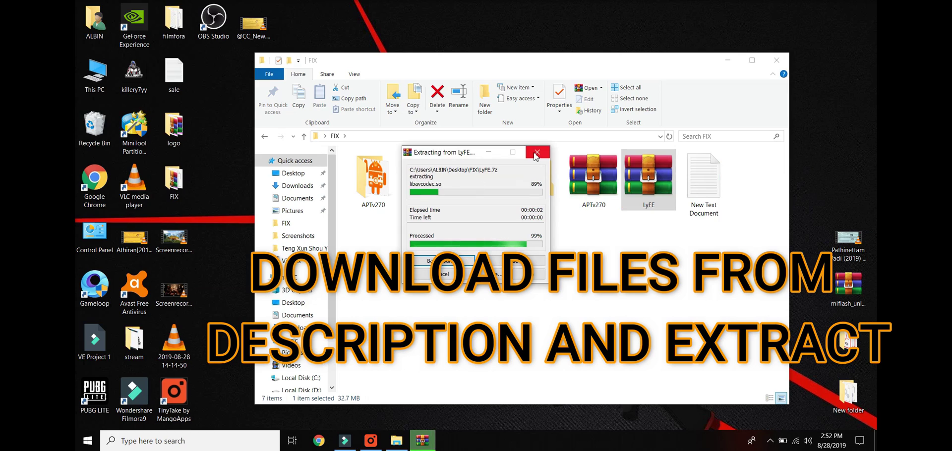
- Check the new lib, lib64 and vendor folders, then open the APTv270 folder
drag(536, 244, 430, 180)
click(536, 179)
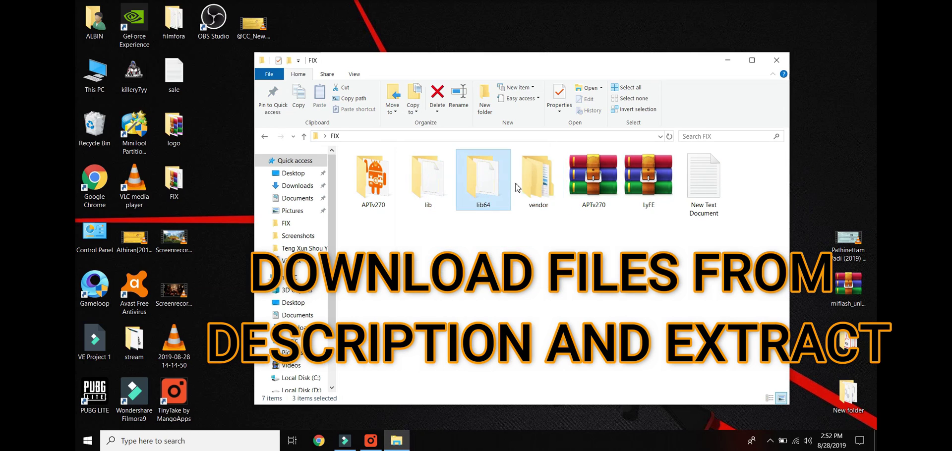
double_click(374, 181)
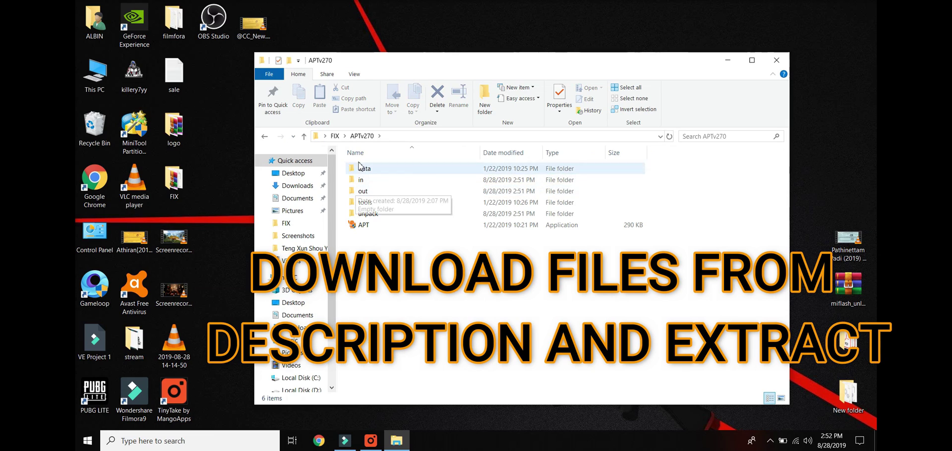
- Copy the system disc image from Local Disk (J:) via This PC
drag(388, 68, 485, 74)
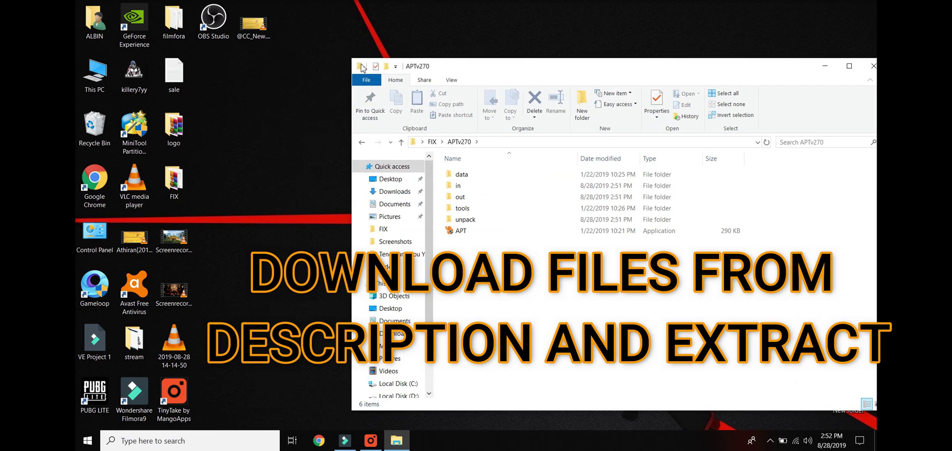
click(101, 84)
double_click(94, 75)
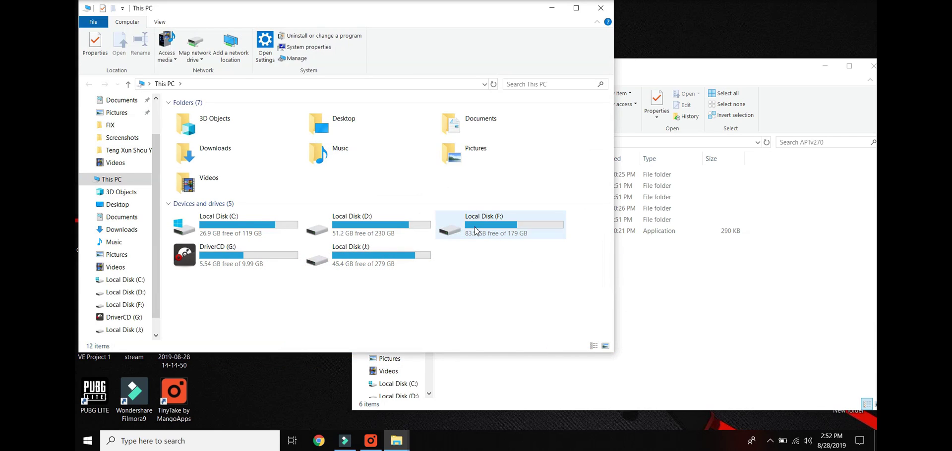
double_click(475, 231)
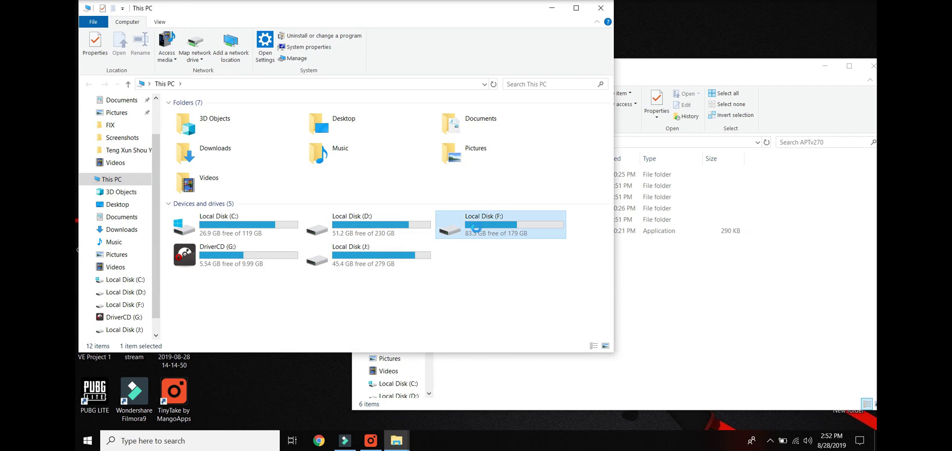
click(117, 331)
click(193, 196)
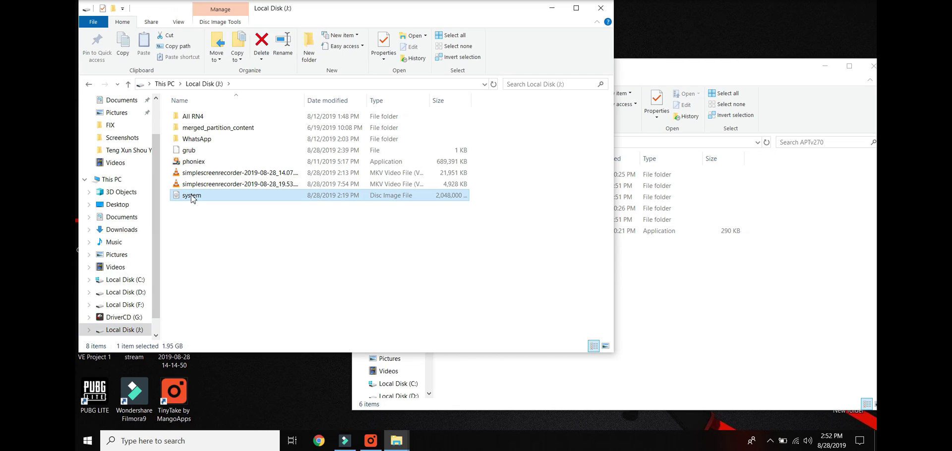
right_click(191, 194)
click(240, 365)
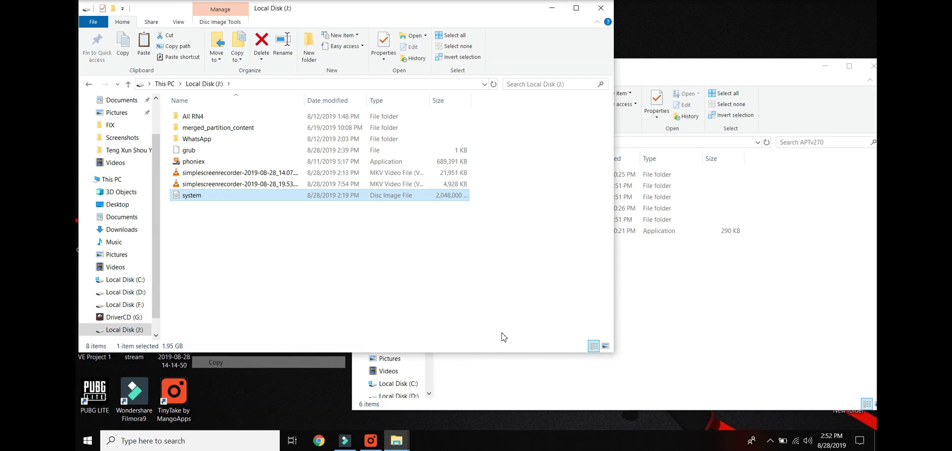
- Paste the system image into APTv270\in and return to the APTv270 folder
click(670, 288)
double_click(457, 186)
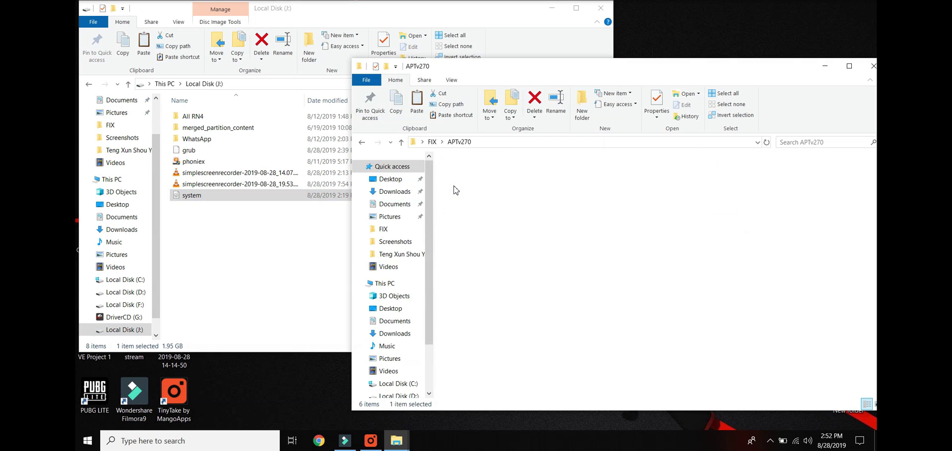
right_click(465, 210)
click(493, 288)
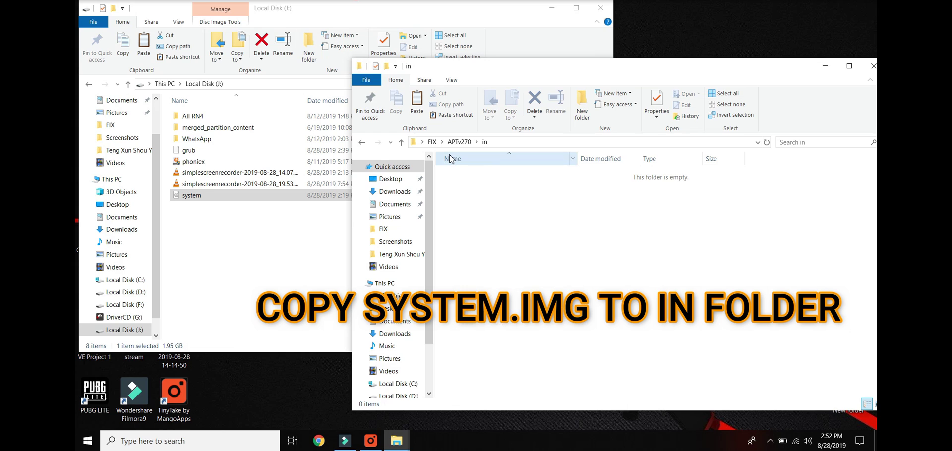
click(590, 9)
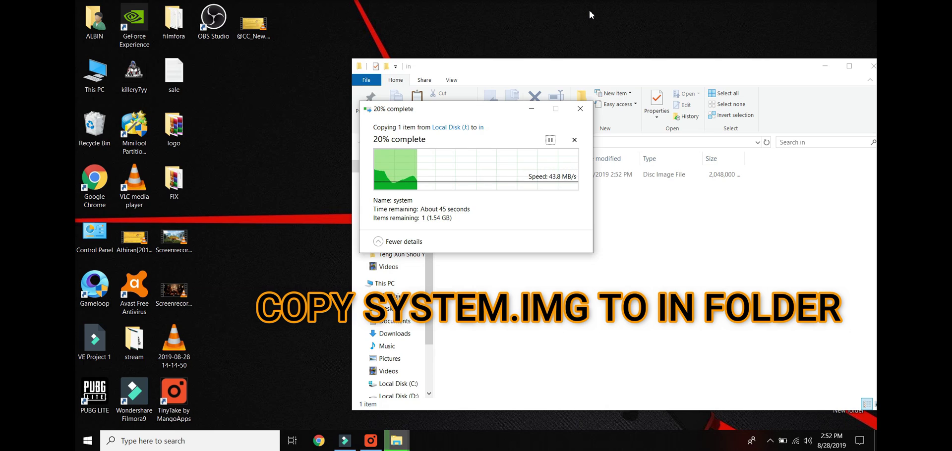
drag(408, 150, 653, 57)
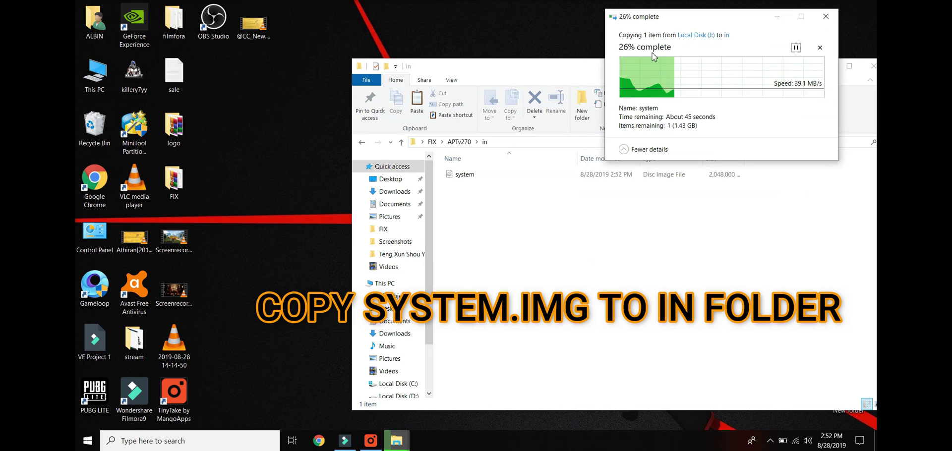
drag(502, 70, 425, 84)
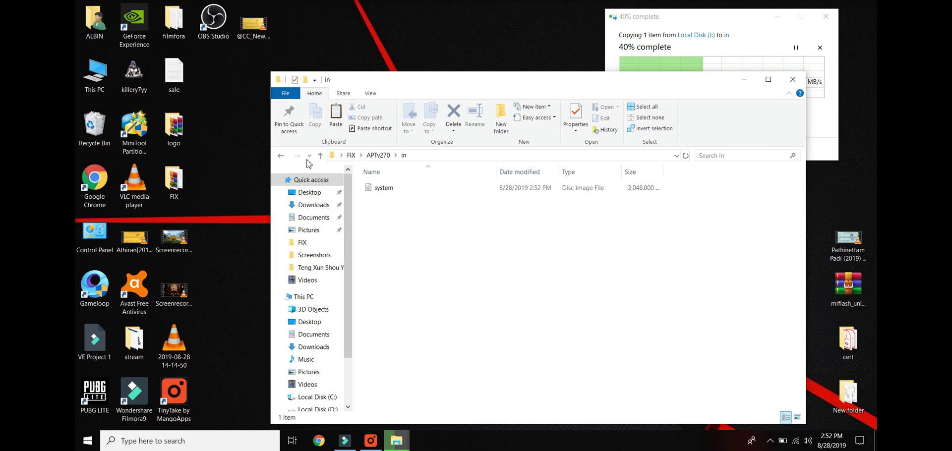
click(282, 156)
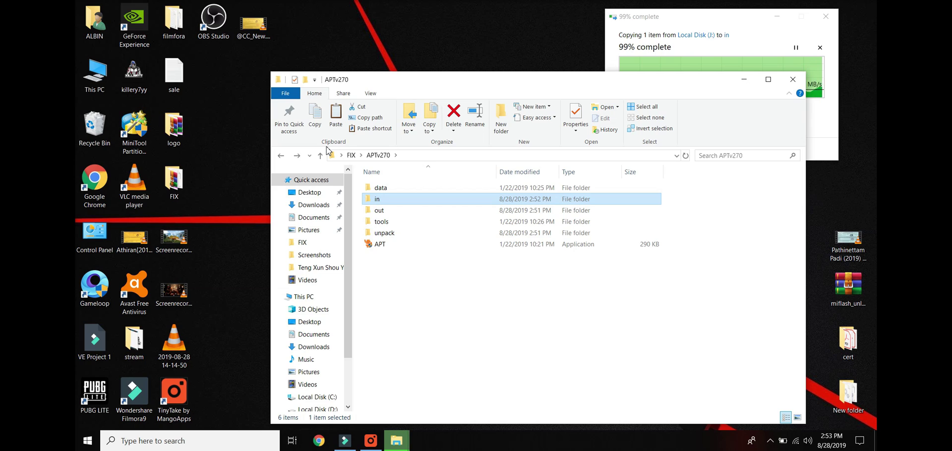
- Confirm the image is in the in folder and run APT as administrator
double_click(424, 199)
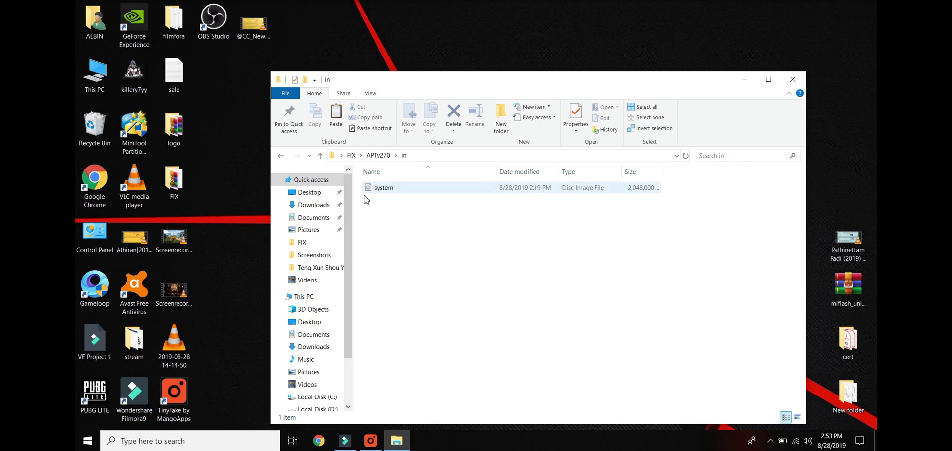
click(279, 156)
right_click(391, 248)
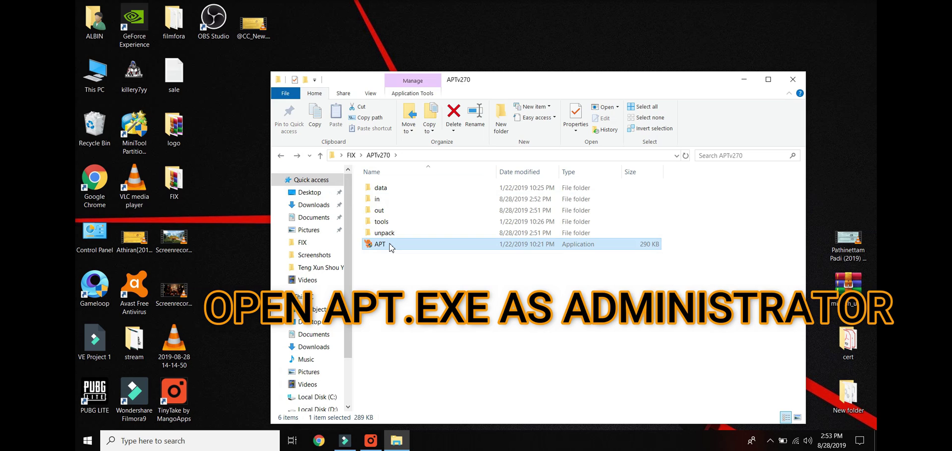
click(436, 158)
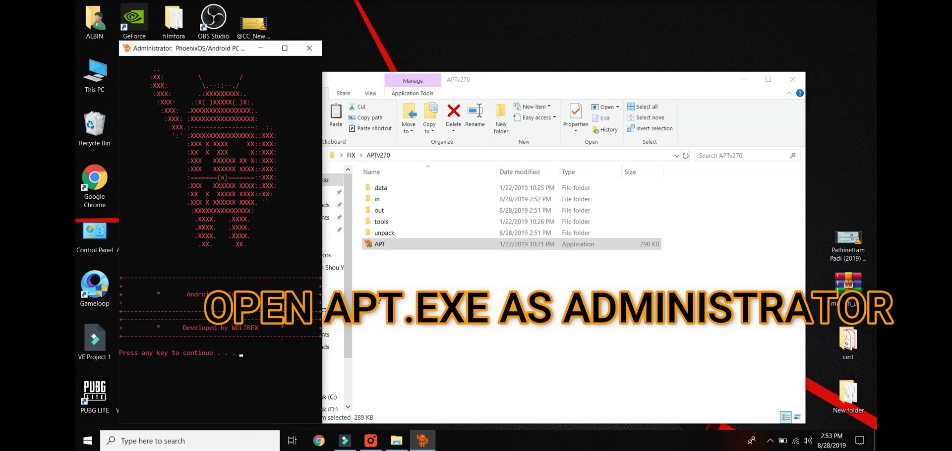
- Unpack system.img with ToolBox option 2 and return to the main menu
key(Return)
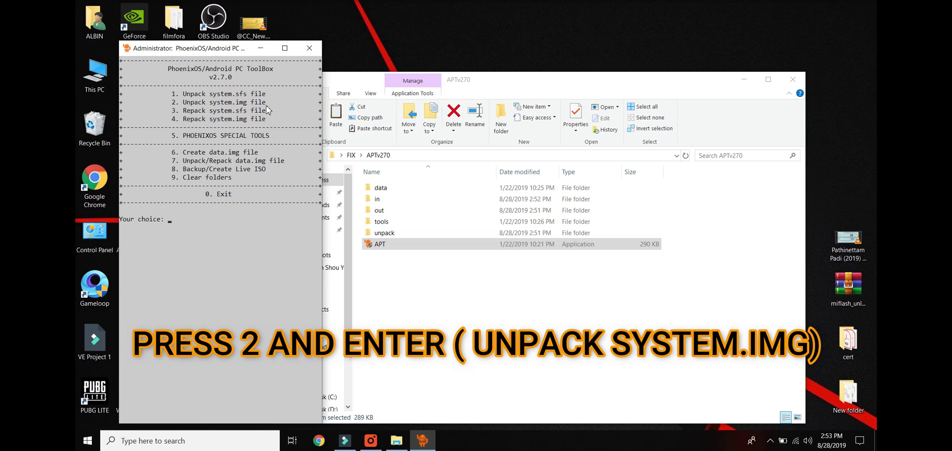
text(2)
key(Return)
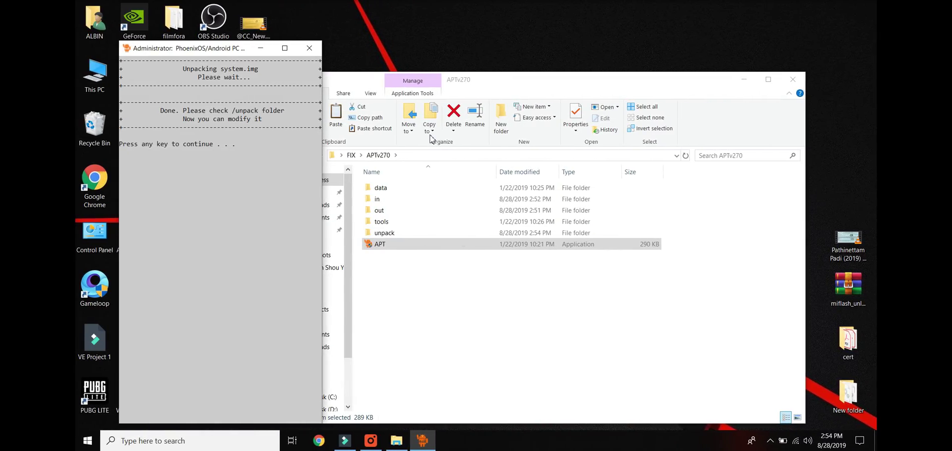
key(Return)
click(429, 281)
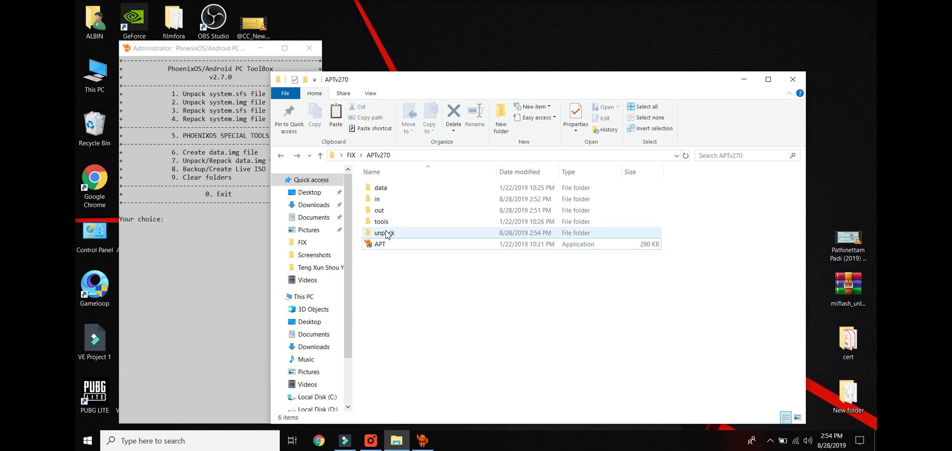
- Open APTv270\unpack\system and the FIX folder side by side
double_click(397, 233)
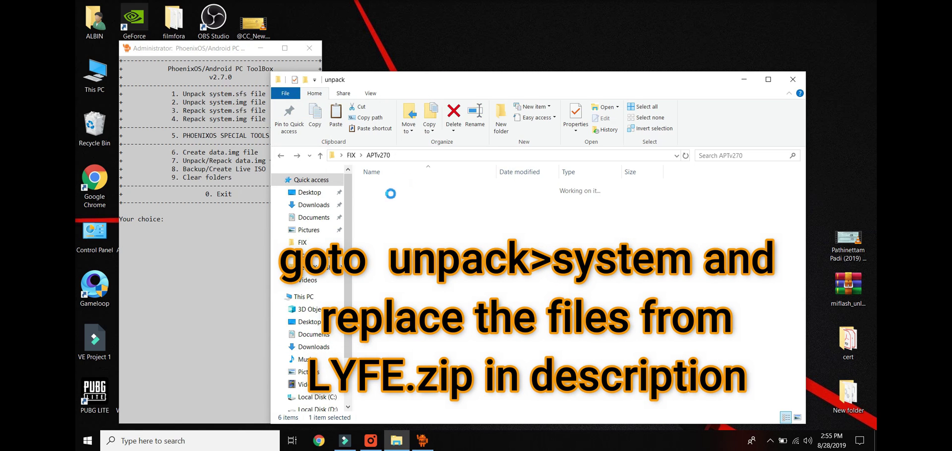
double_click(387, 188)
drag(431, 84, 599, 32)
drag(222, 50, 351, 334)
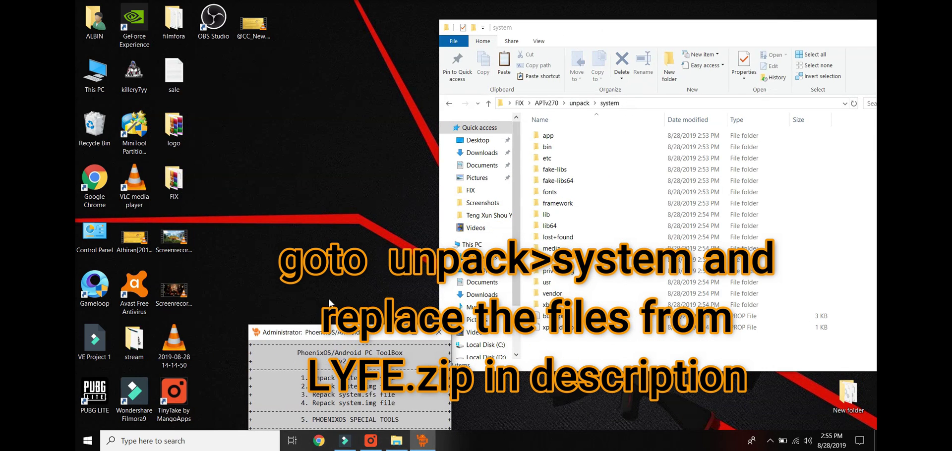
double_click(173, 182)
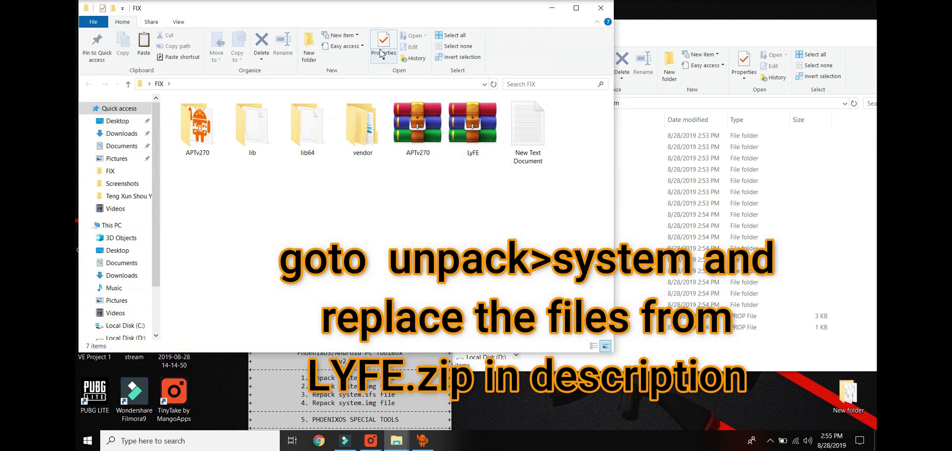
drag(378, 11, 304, 44)
- Move lib, lib64 and vendor from FIX into system, replacing the existing files
drag(279, 205, 181, 156)
right_click(180, 160)
click(224, 332)
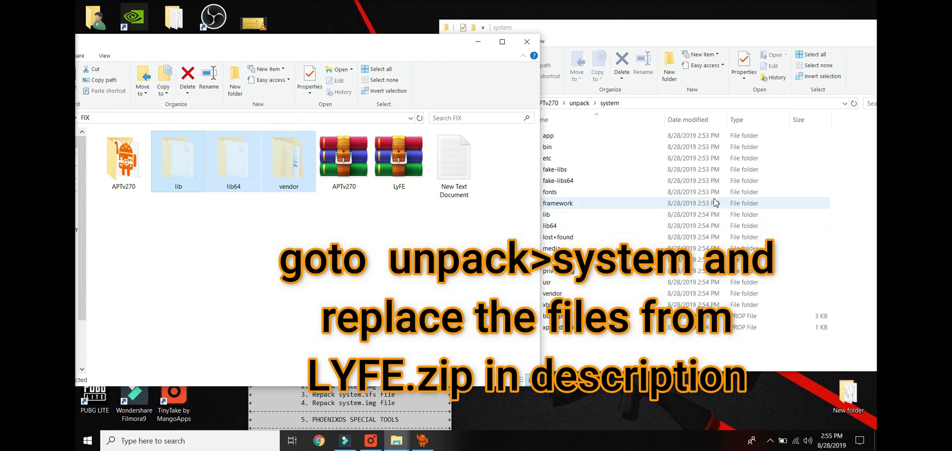
click(812, 217)
right_click(740, 181)
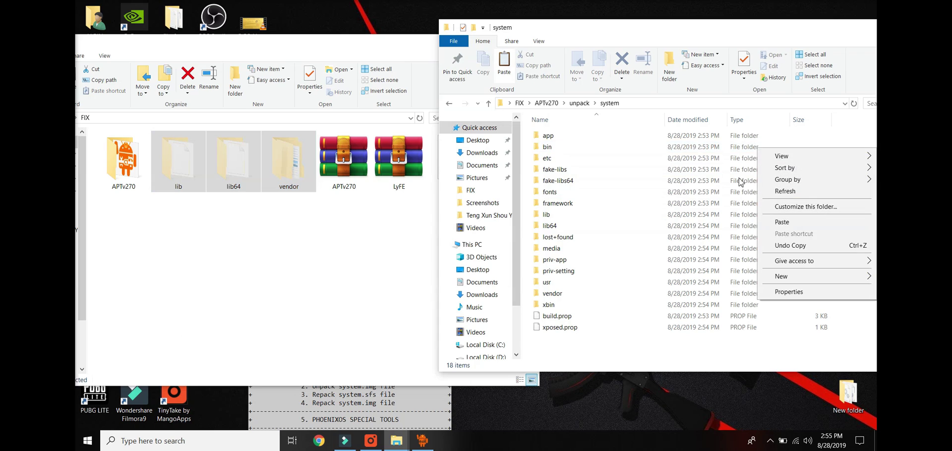
right_click(616, 363)
click(670, 275)
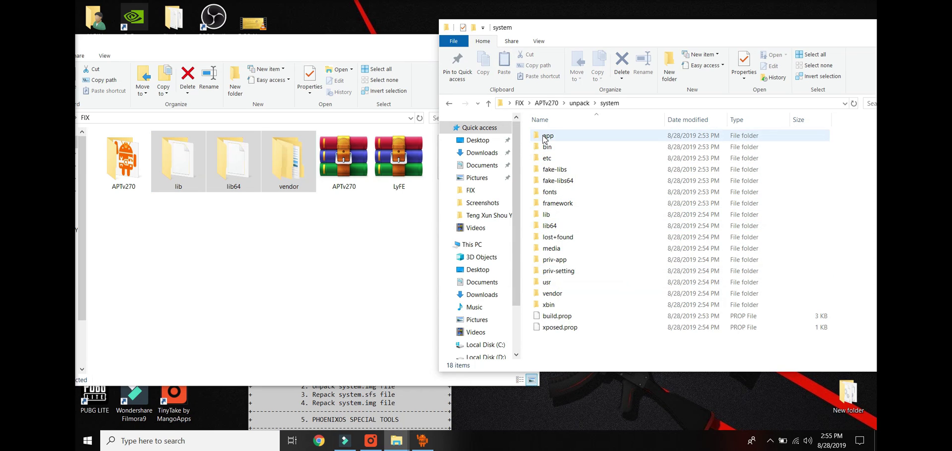
click(382, 208)
click(449, 224)
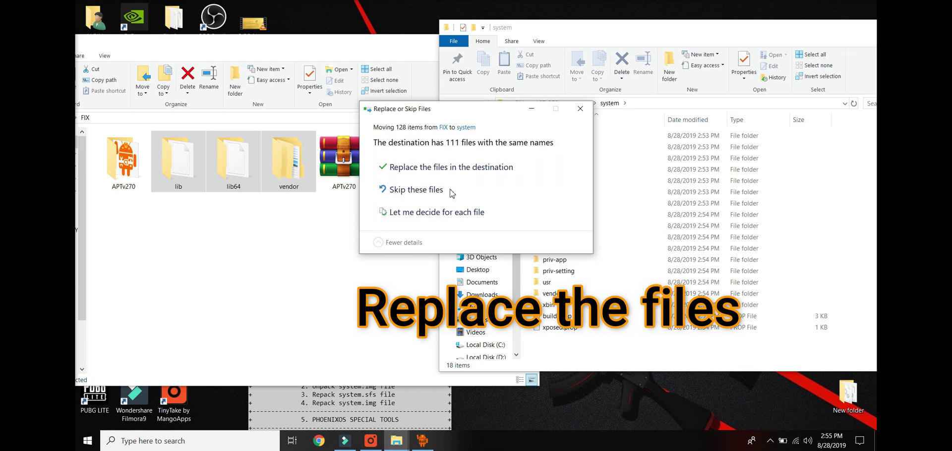
click(507, 168)
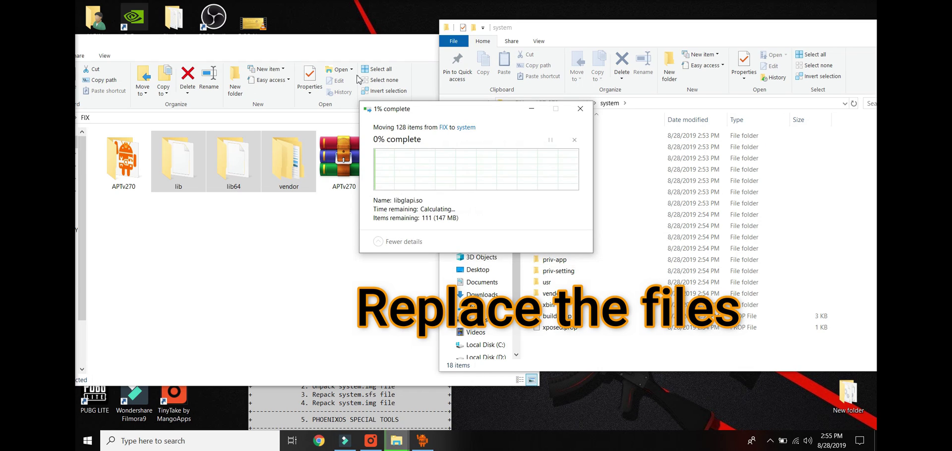
- Close the FIX and system folder windows
click(527, 44)
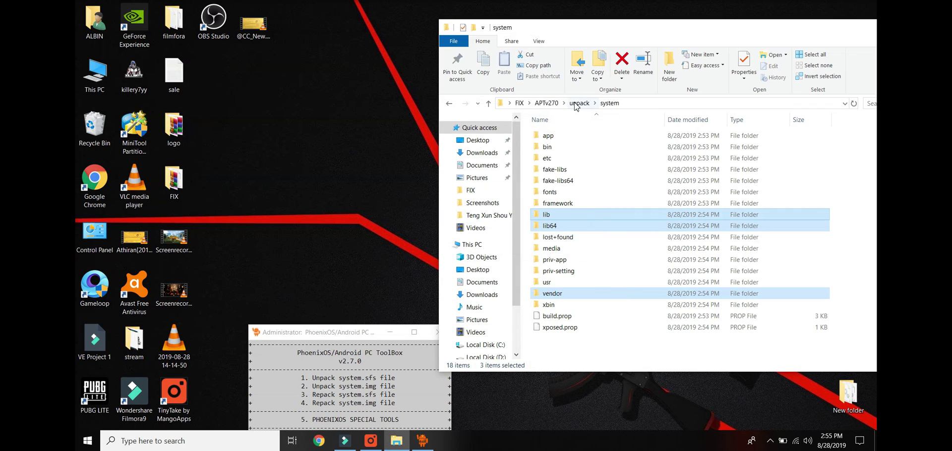
drag(571, 38, 552, 33)
click(763, 32)
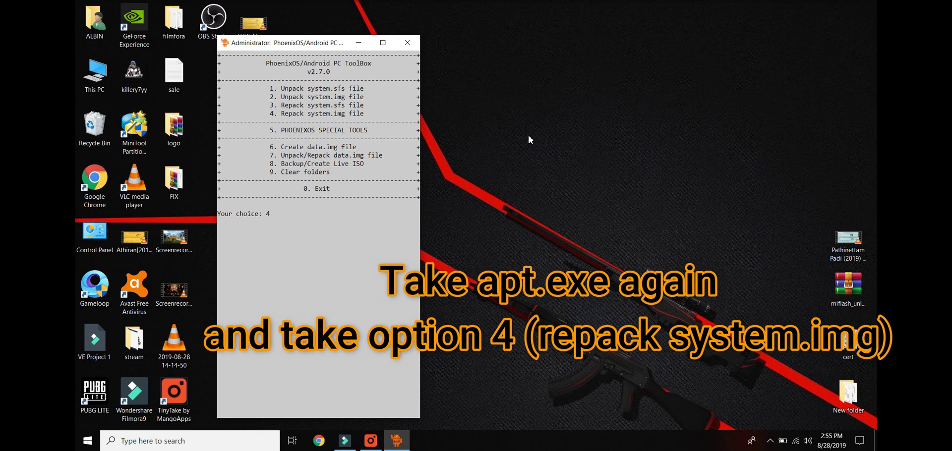
- Repack system.img with option 4, choosing PhoenixOS (1) and the 1.50 GB size (1)
key(Return)
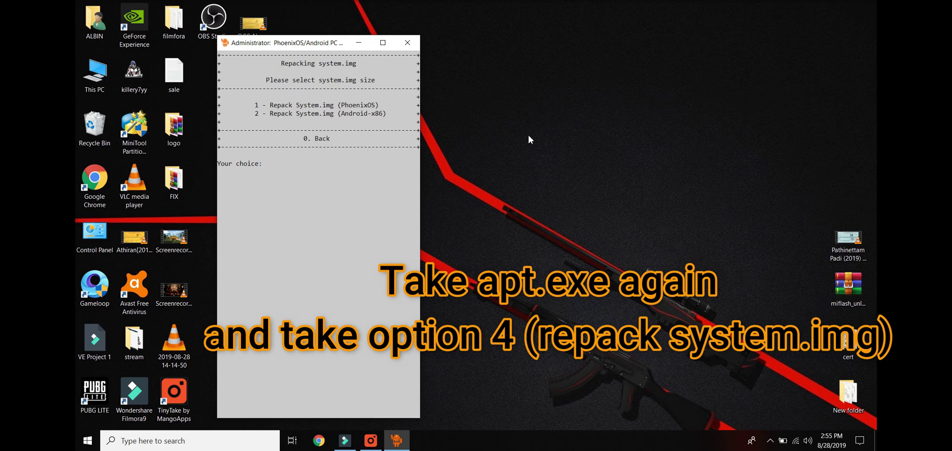
text(1)
key(Return)
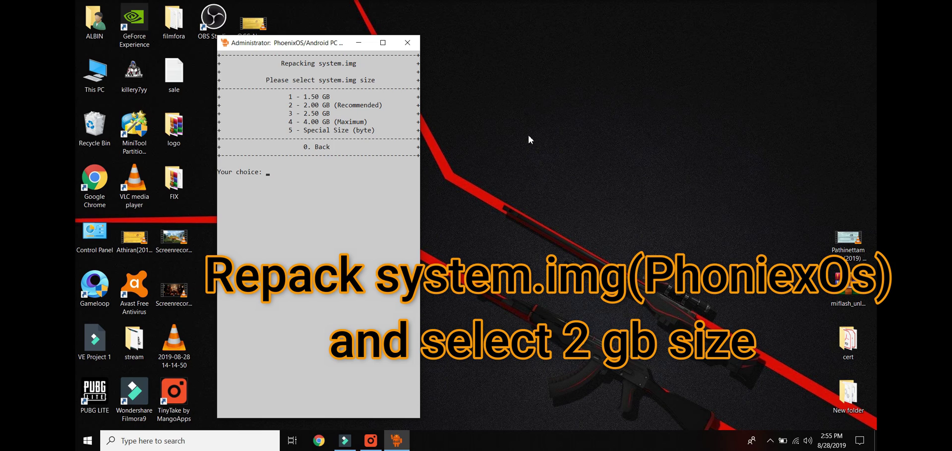
text(1)
key(Return)
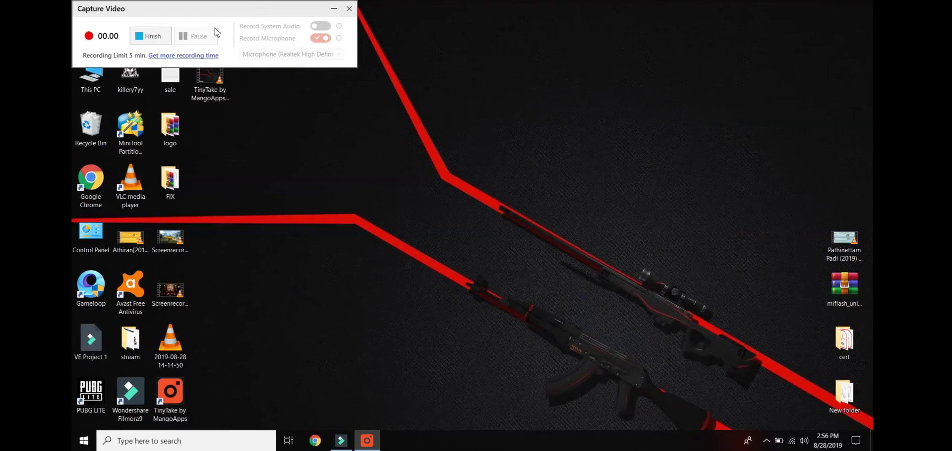
- Locate the repacked system image in FIX\APTv270\out, then minimize Explorer
click(391, 8)
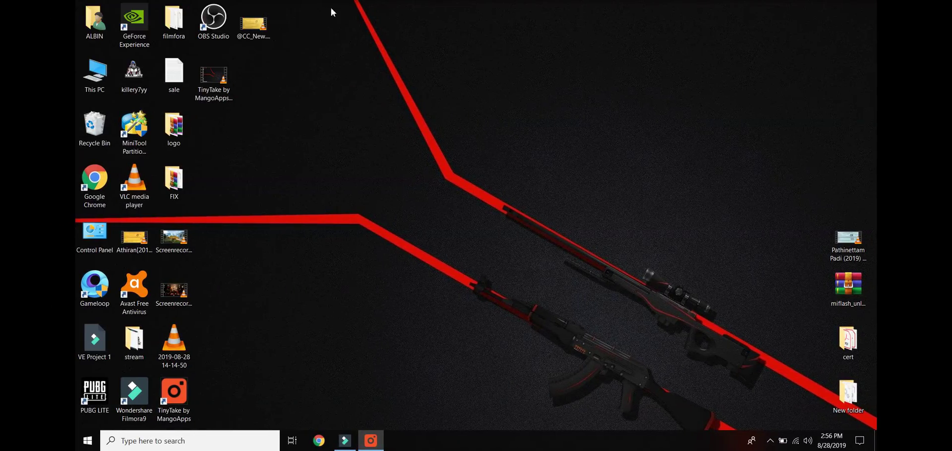
double_click(173, 184)
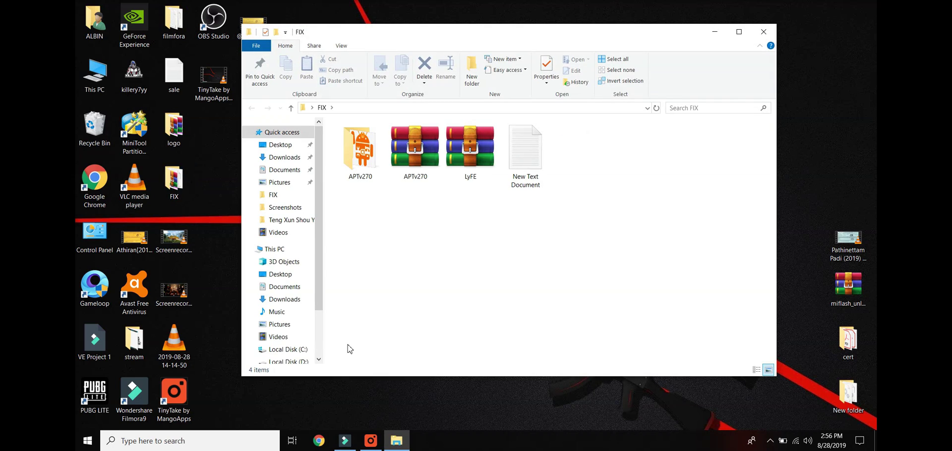
double_click(355, 149)
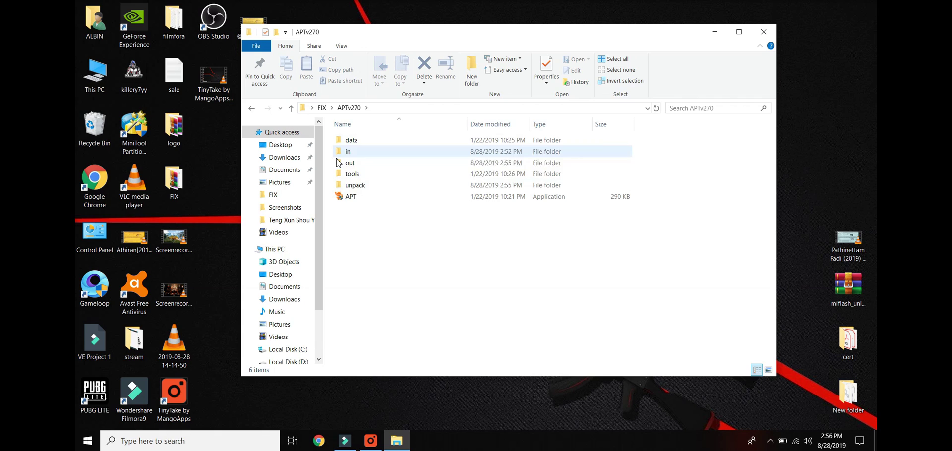
double_click(350, 162)
click(355, 141)
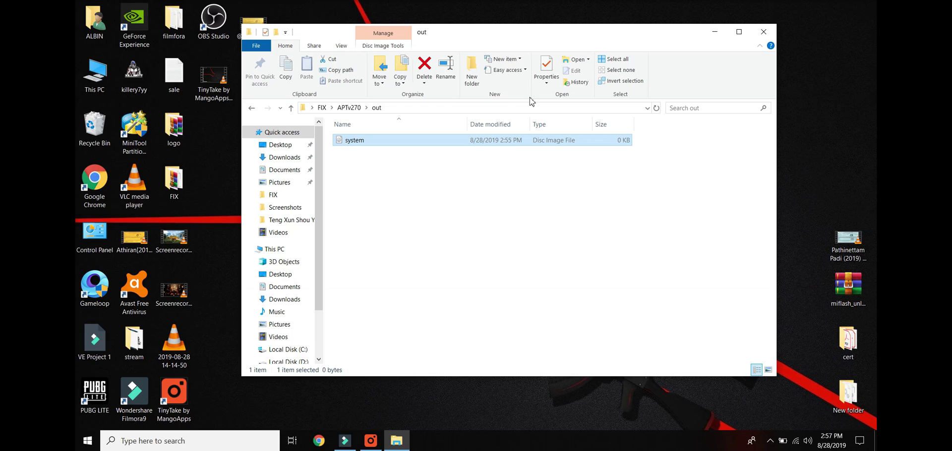
click(397, 441)
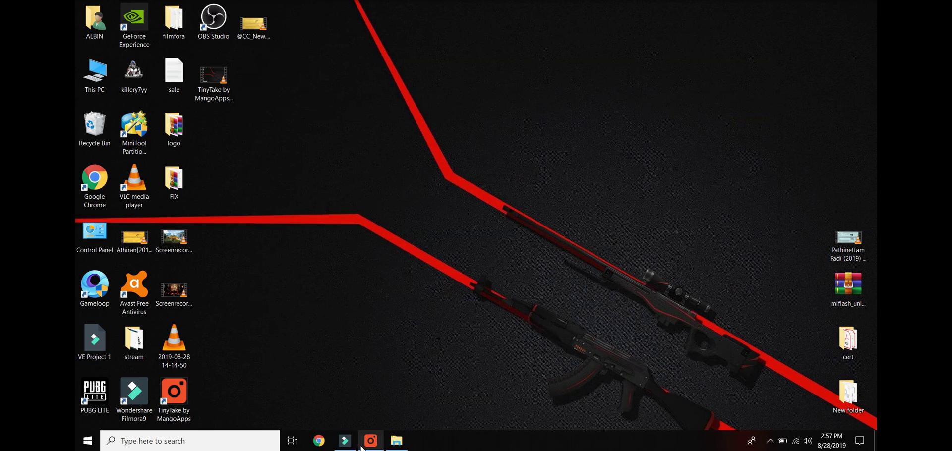
click(371, 440)
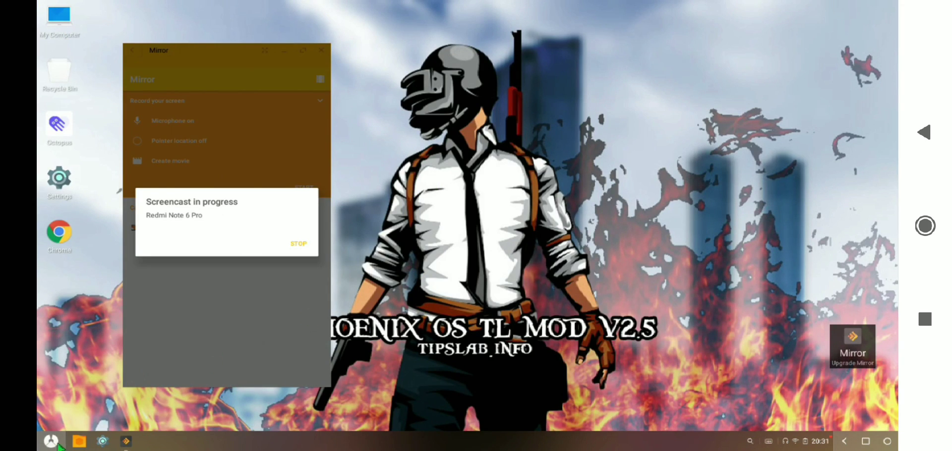
- Launch PUBG MOBILE from the PhoenixOS app list
click(57, 444)
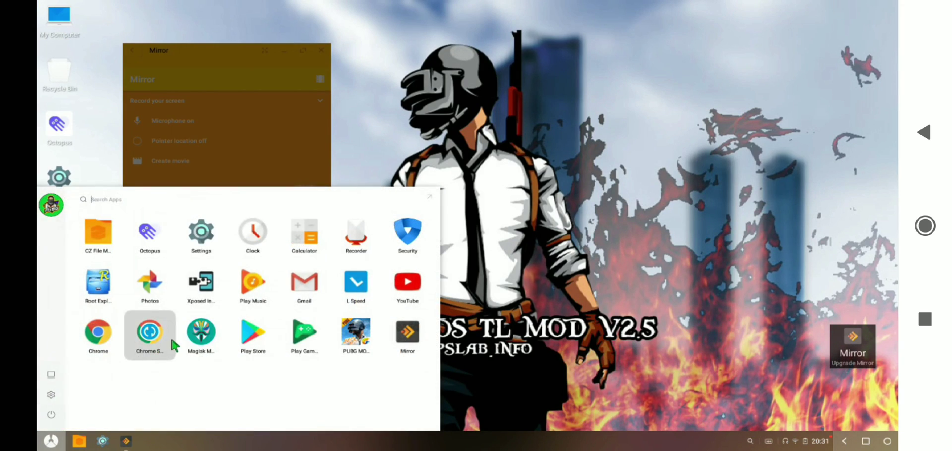
click(355, 335)
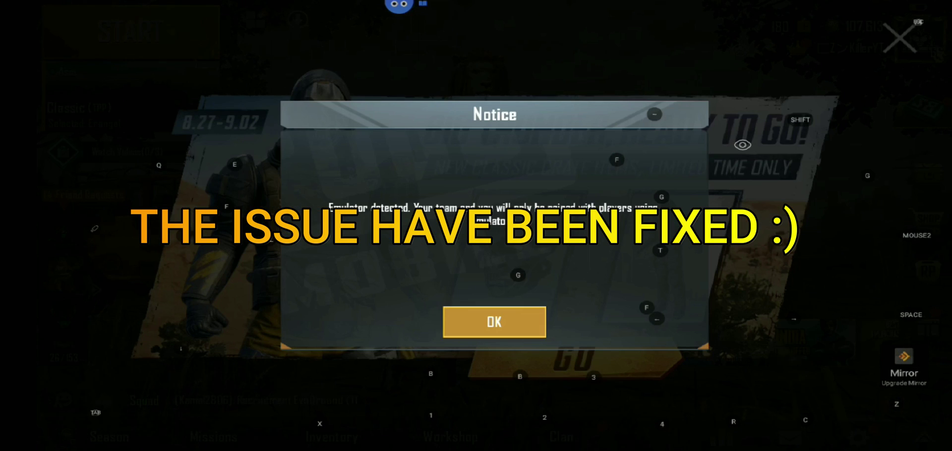
- Dismiss the emulator notice and Big Thunder banner, then open the Friends list with Tab
click(505, 323)
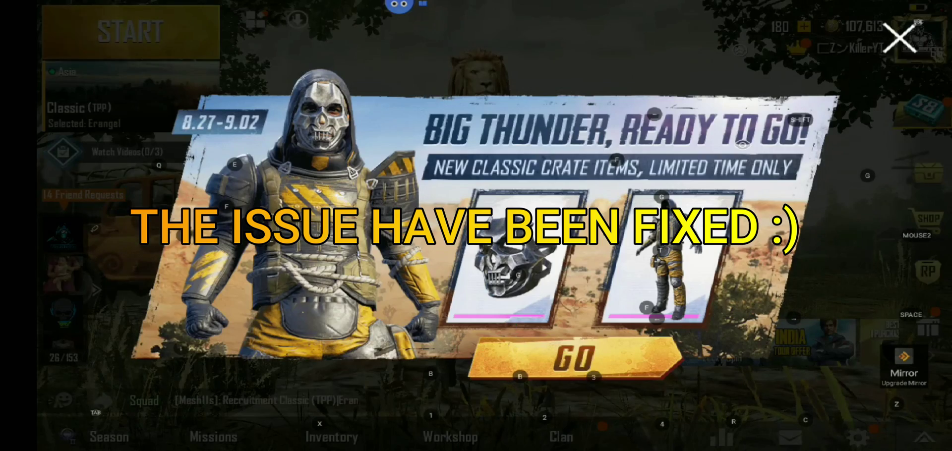
click(899, 40)
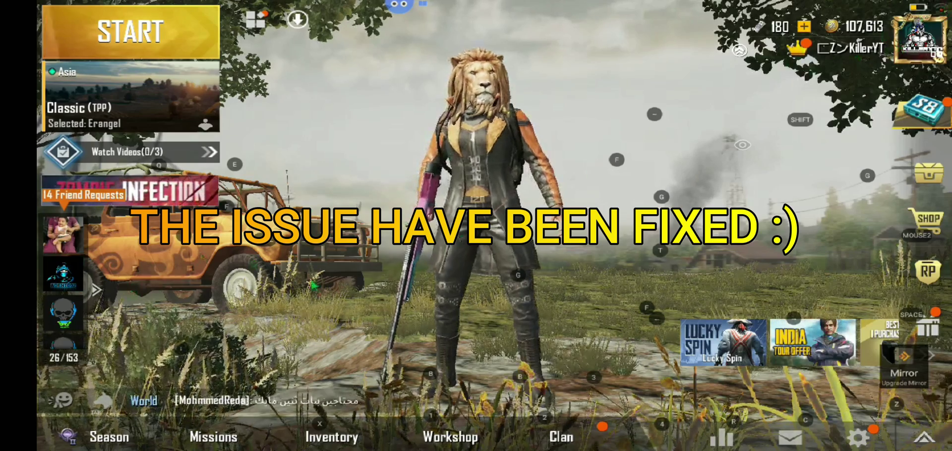
key(Tab)
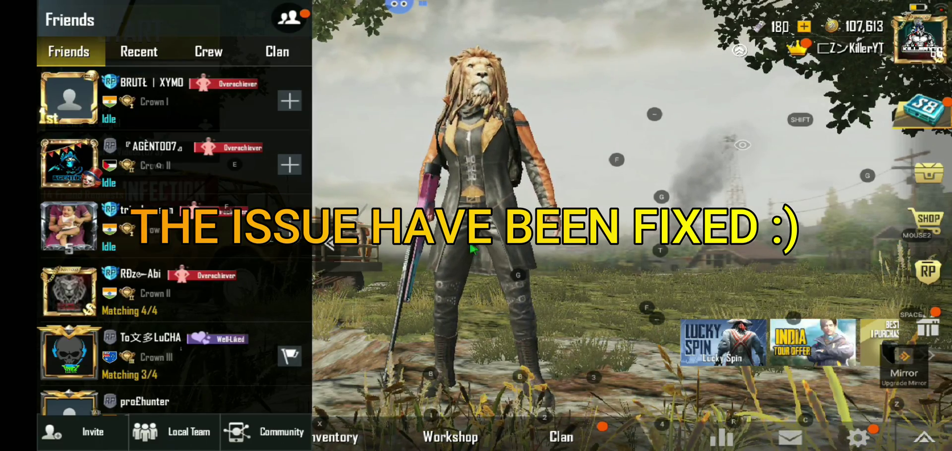